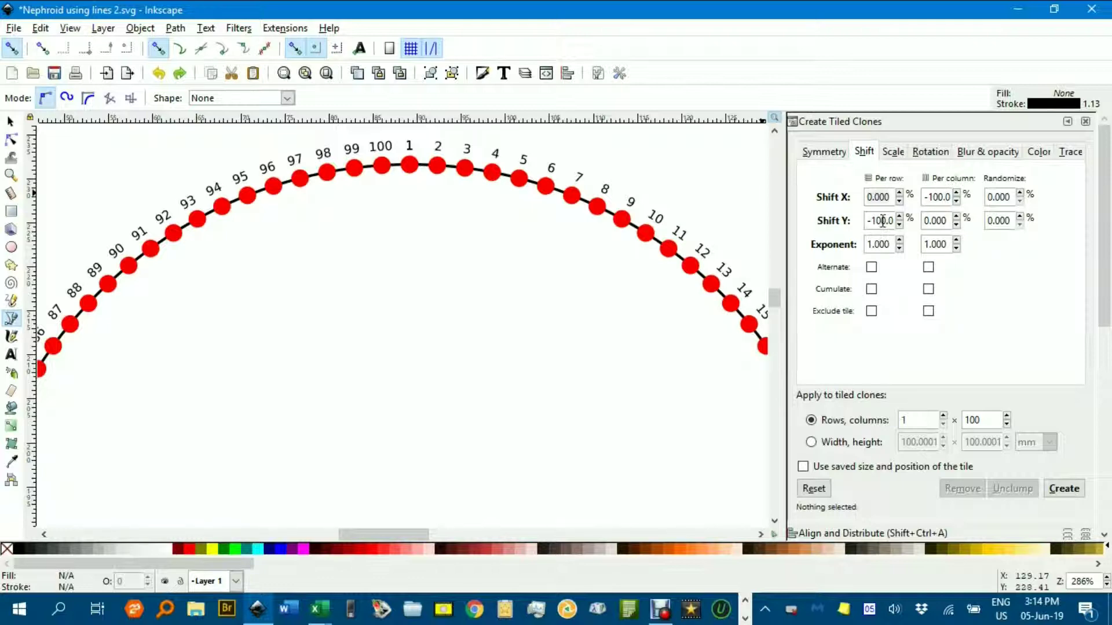
Step: Show the Rotation settings of the Create Tiled Clones dialog, 3.6° per column
{"action": "left_click", "coordinate": [928, 153]}
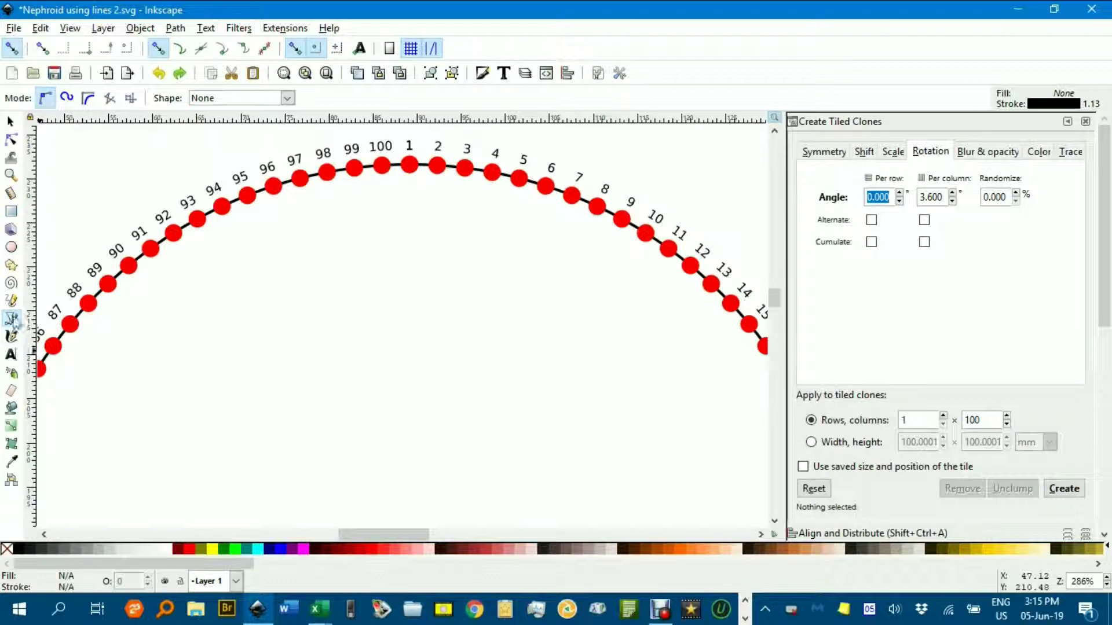
Step: Join dot 1 to dot 3 with a straight pen-tool line
{"action": "left_click", "coordinate": [410, 165]}
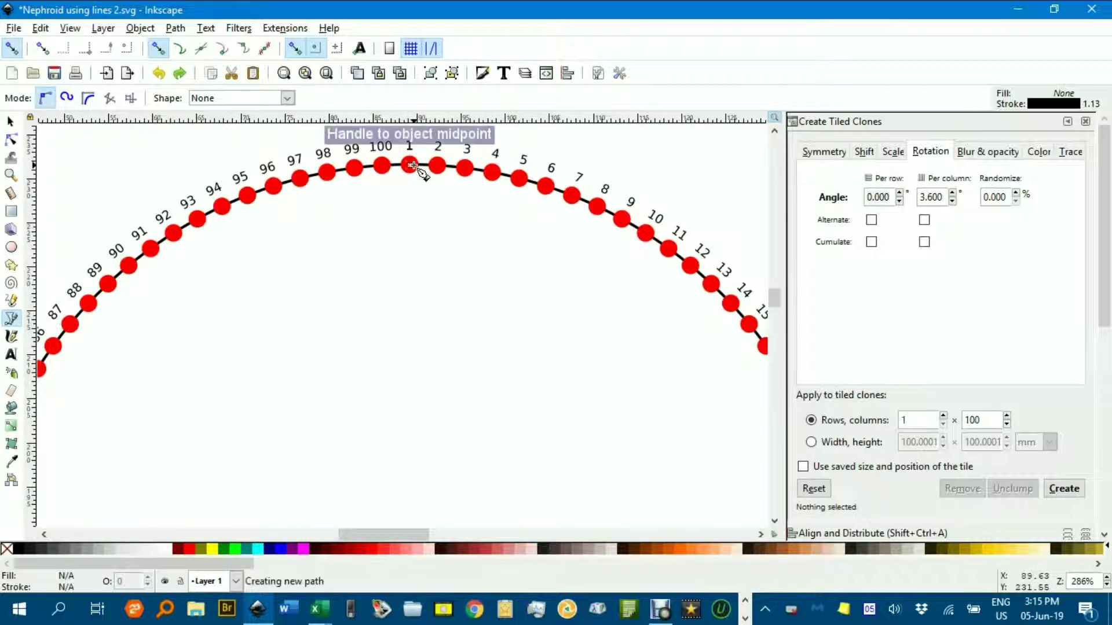
{"action": "double_click", "coordinate": [468, 168]}
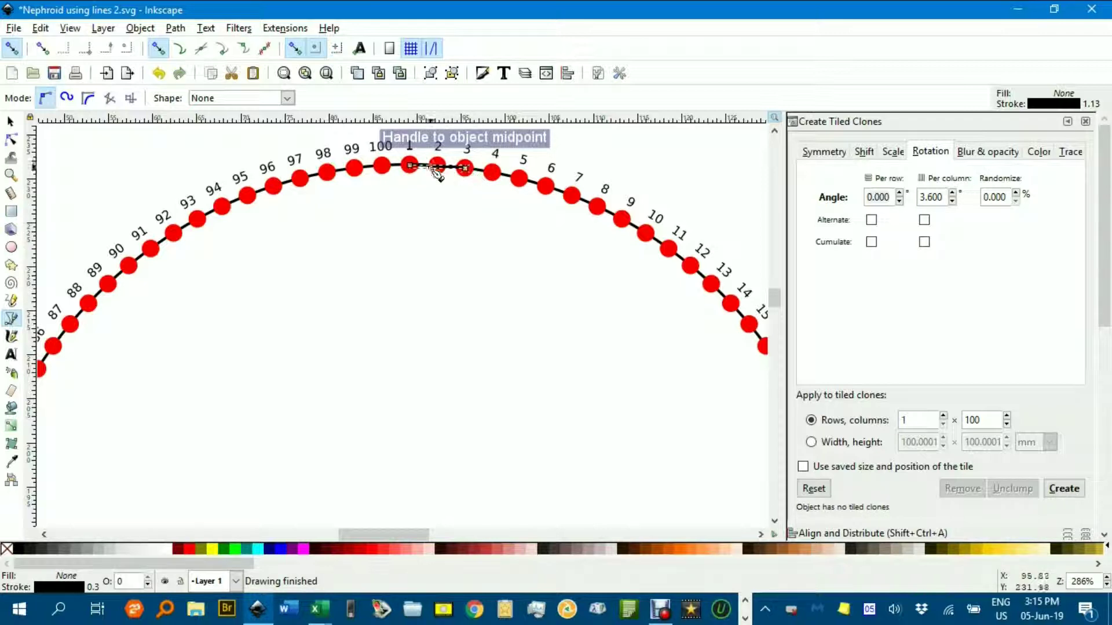
Step: Enable snapping to object centres and join dot 2 to dot 6
{"action": "left_click", "coordinate": [315, 50]}
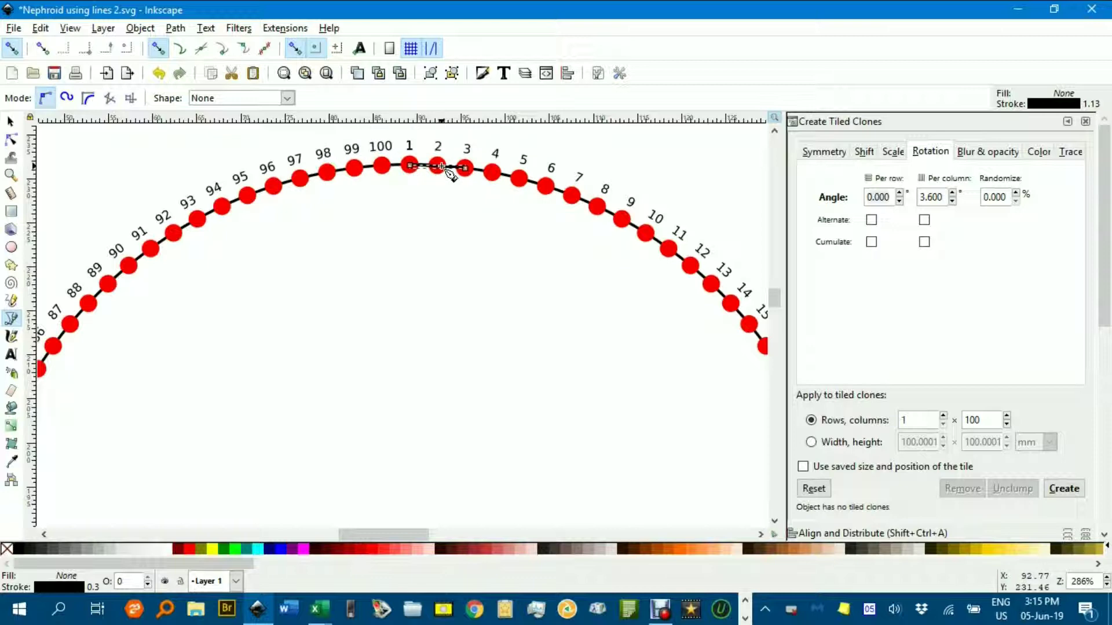
{"action": "left_click", "coordinate": [439, 166]}
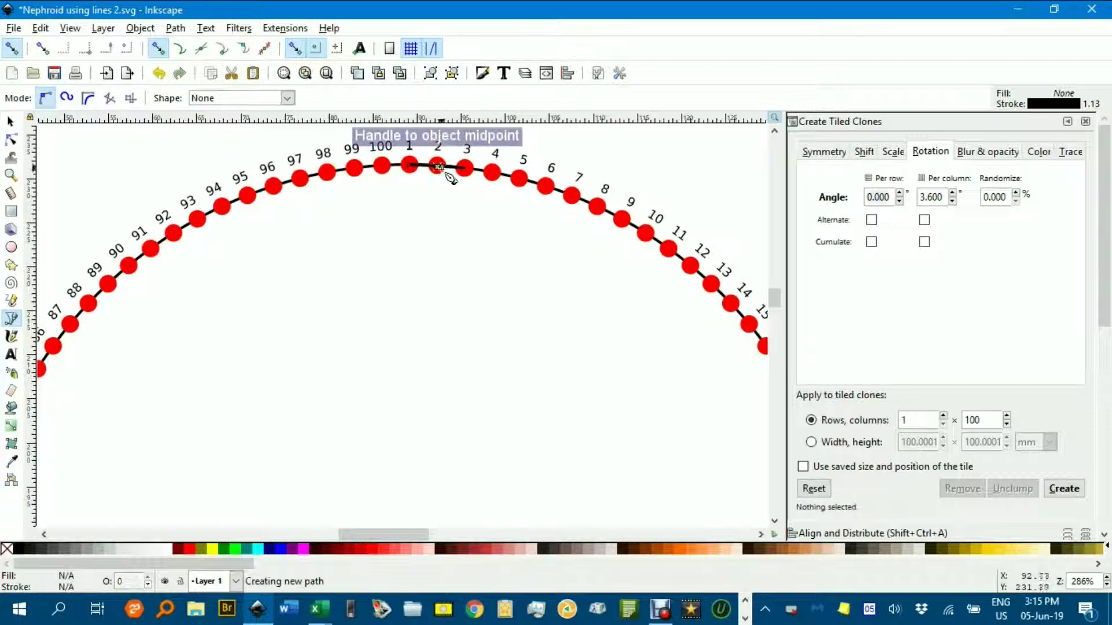
{"action": "double_click", "coordinate": [545, 187]}
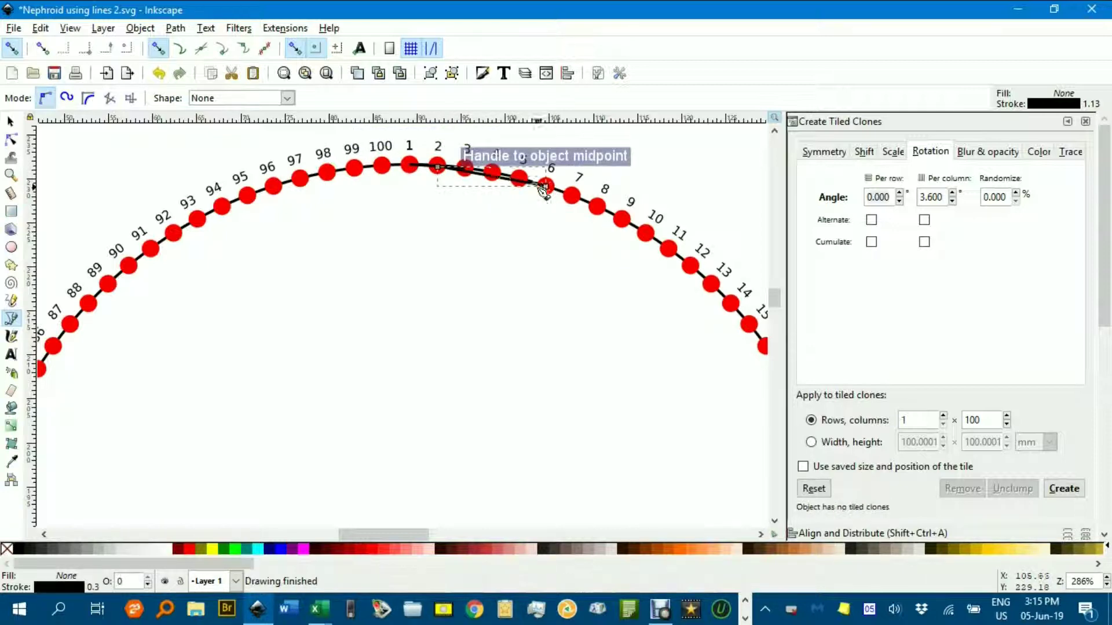
Step: Join dot 3 to dot 9 and dot 4 to dot 12 with straight lines
{"action": "left_click", "coordinate": [467, 169]}
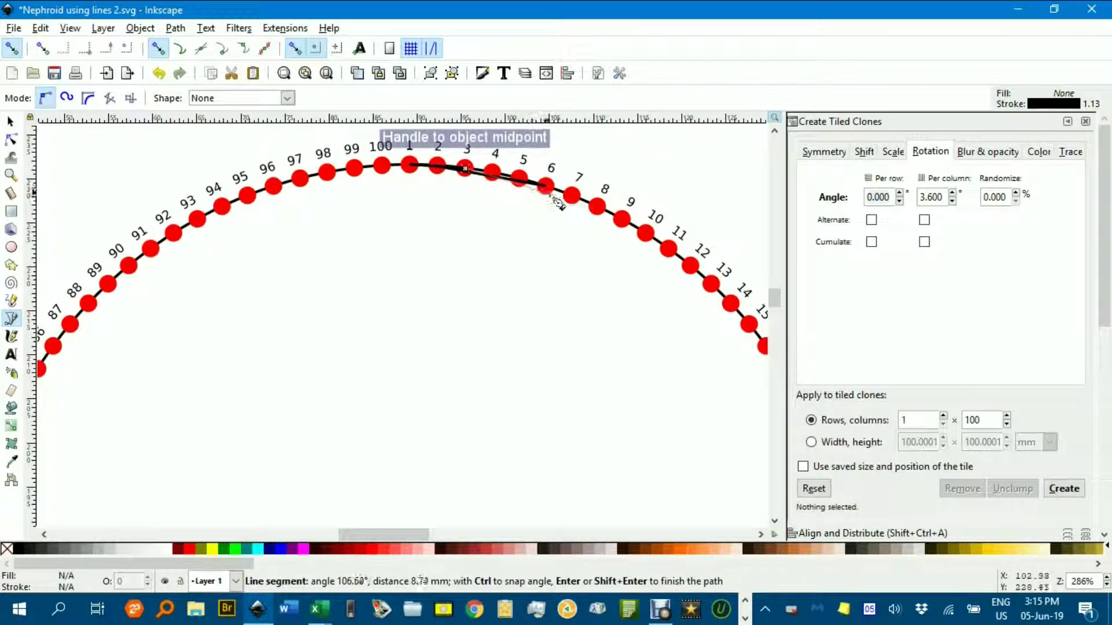
{"action": "double_click", "coordinate": [622, 222]}
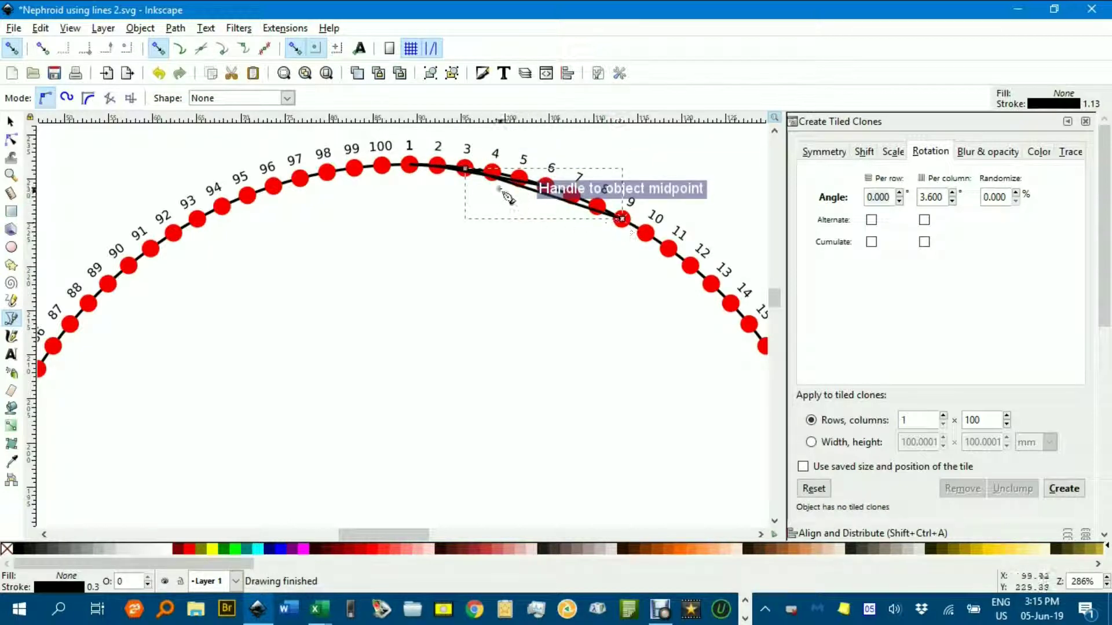
{"action": "left_click", "coordinate": [492, 172]}
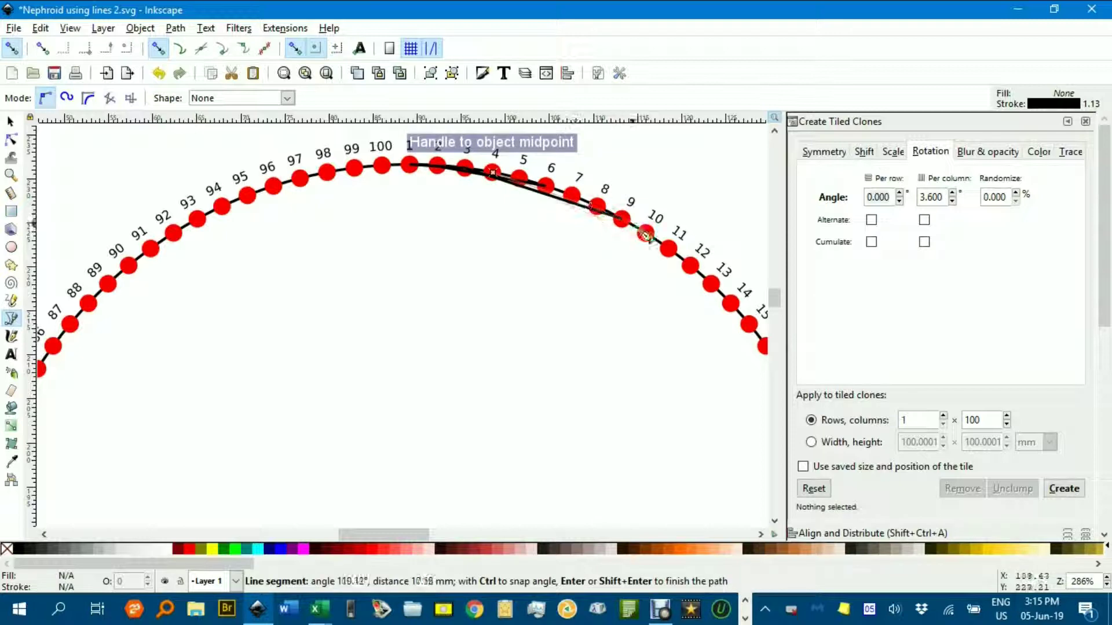
{"action": "double_click", "coordinate": [691, 265]}
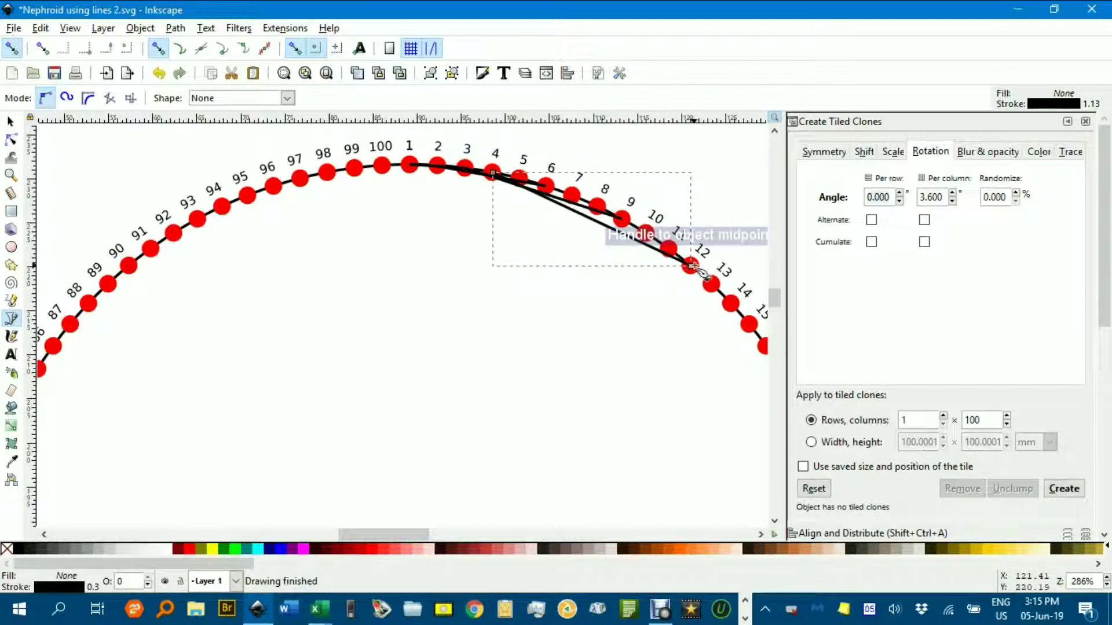